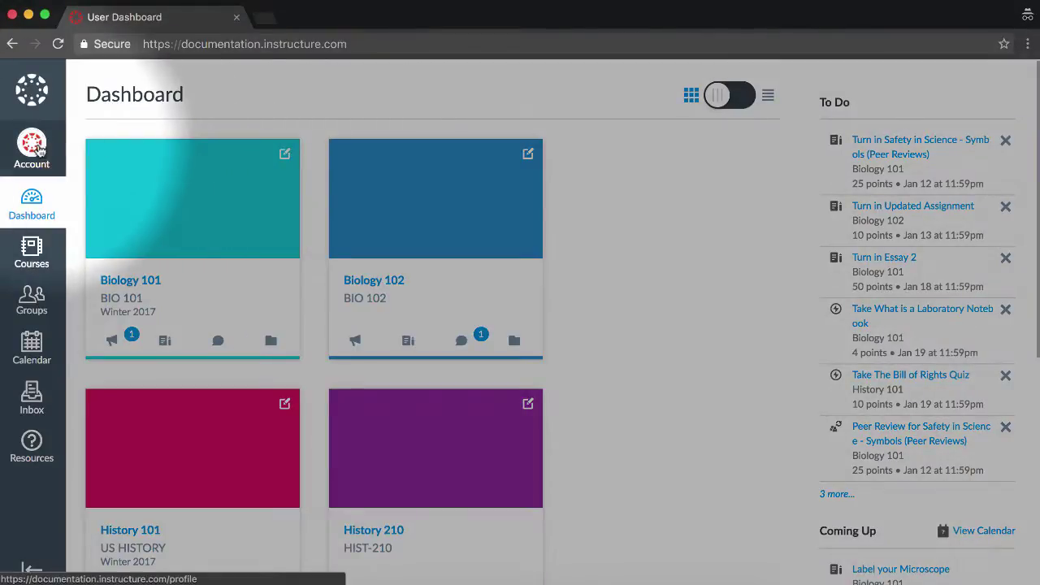
Go to your personal Files page from the Account menu
left_click(37, 148)
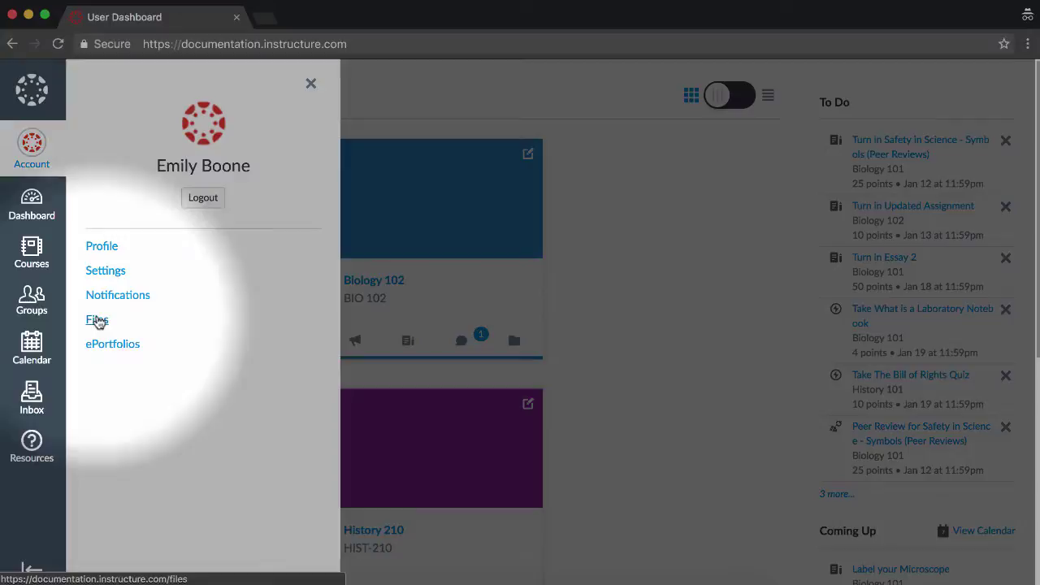
left_click(97, 322)
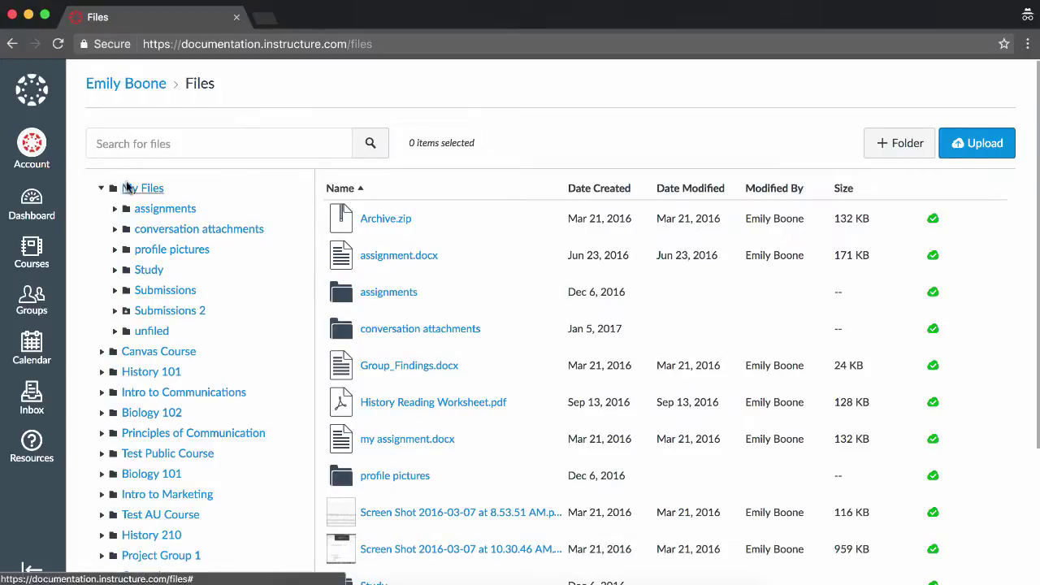
Search the files for 'assignments', then clear the search to list everything again
left_click(127, 143)
type("assignments")
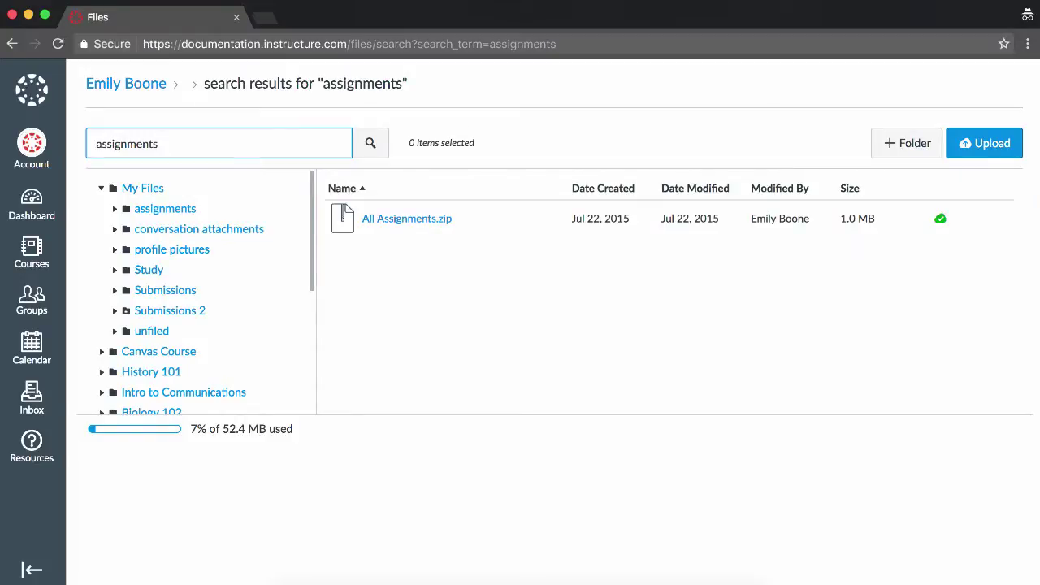
key("super+a")
key("BackSpace")
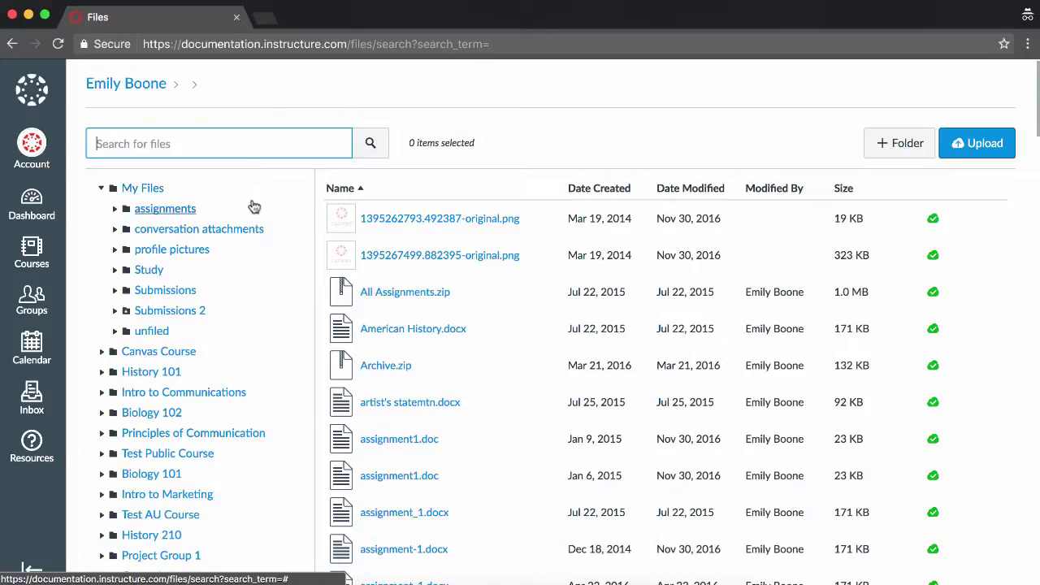
Browse Submissions, glance at American History, then open the Biology 101 folder
left_click(116, 291)
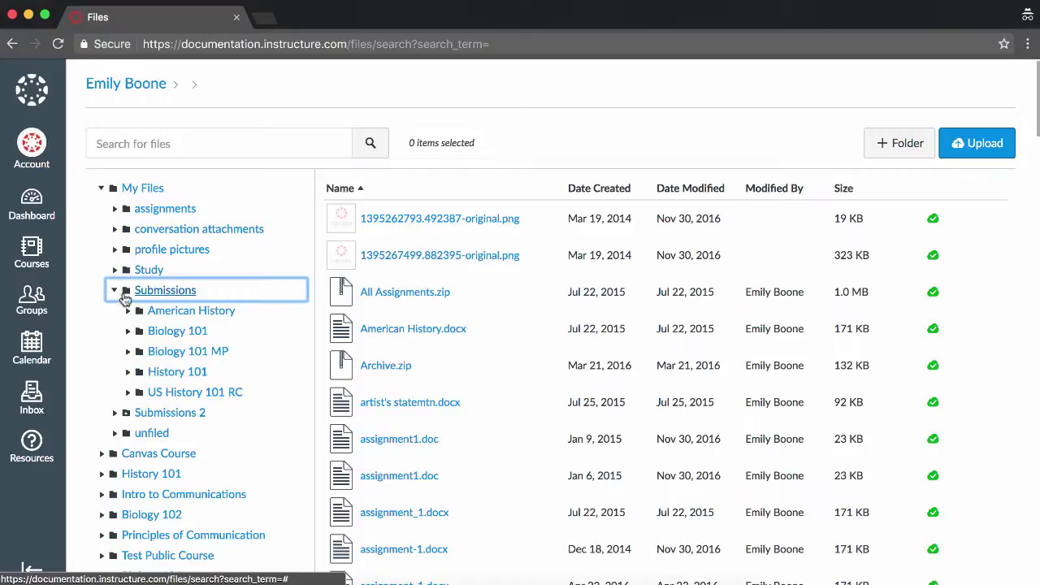
left_click(164, 317)
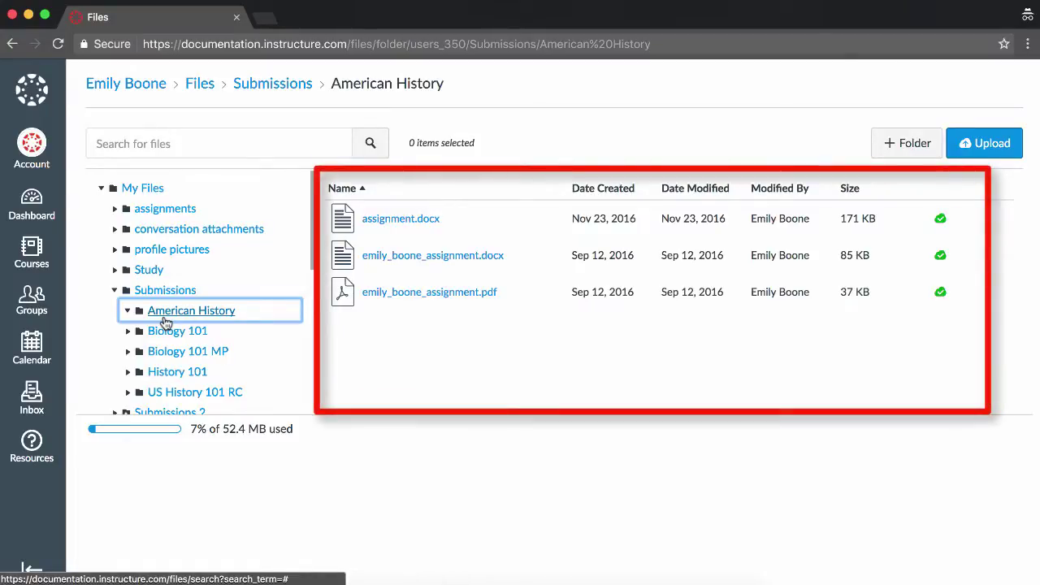
left_click(145, 292)
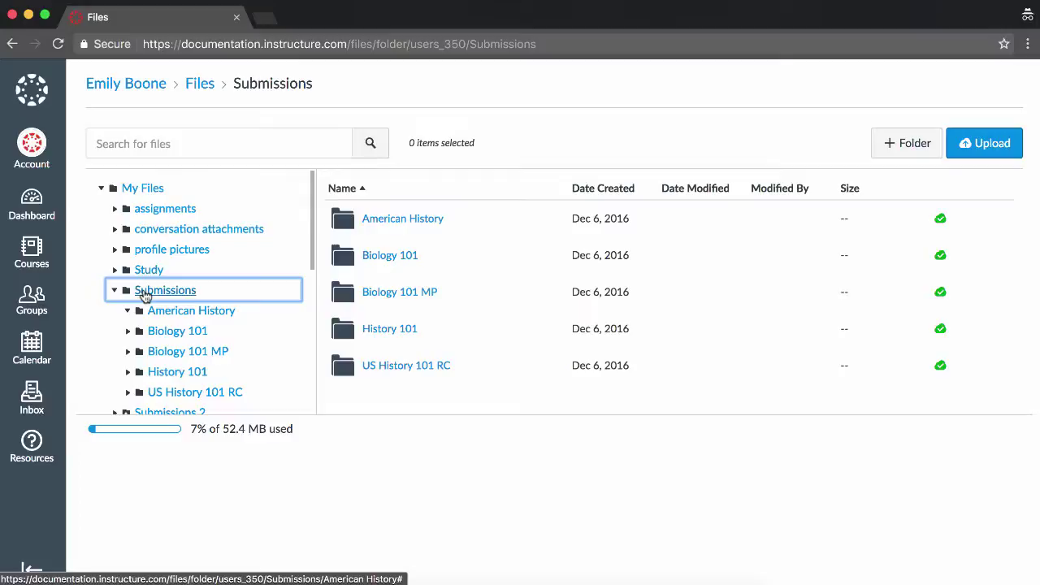
left_click(376, 257)
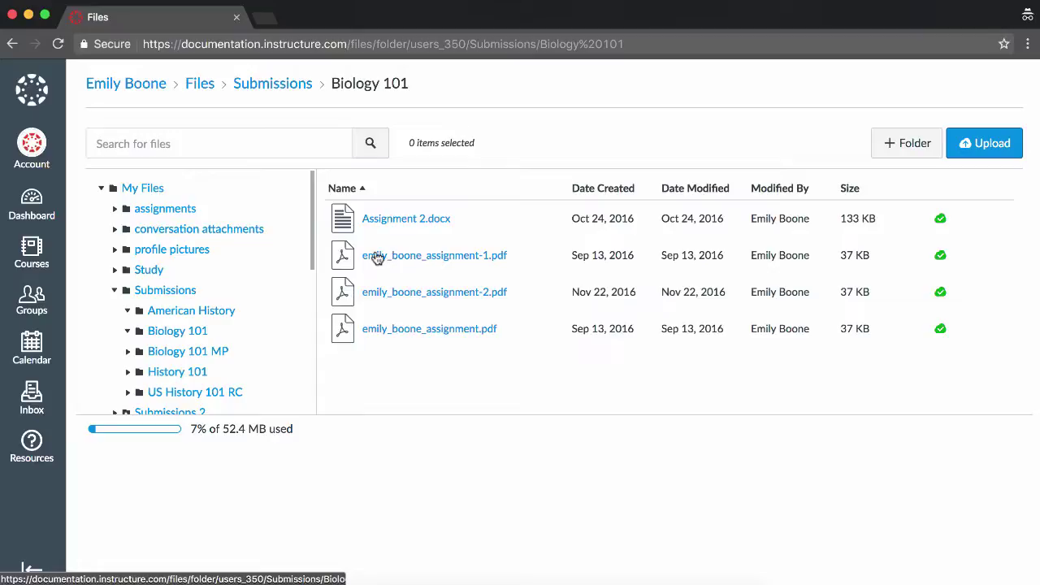
Sort Biology 101 files by name, creation, modified date, then Modified By; select Assignment 2.docx
left_click(351, 190)
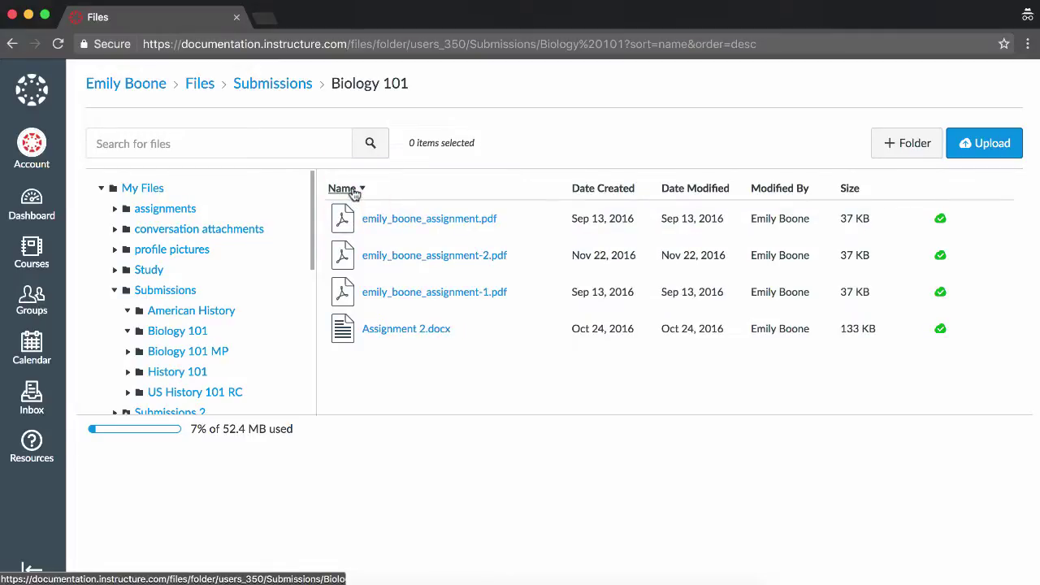
left_click(589, 189)
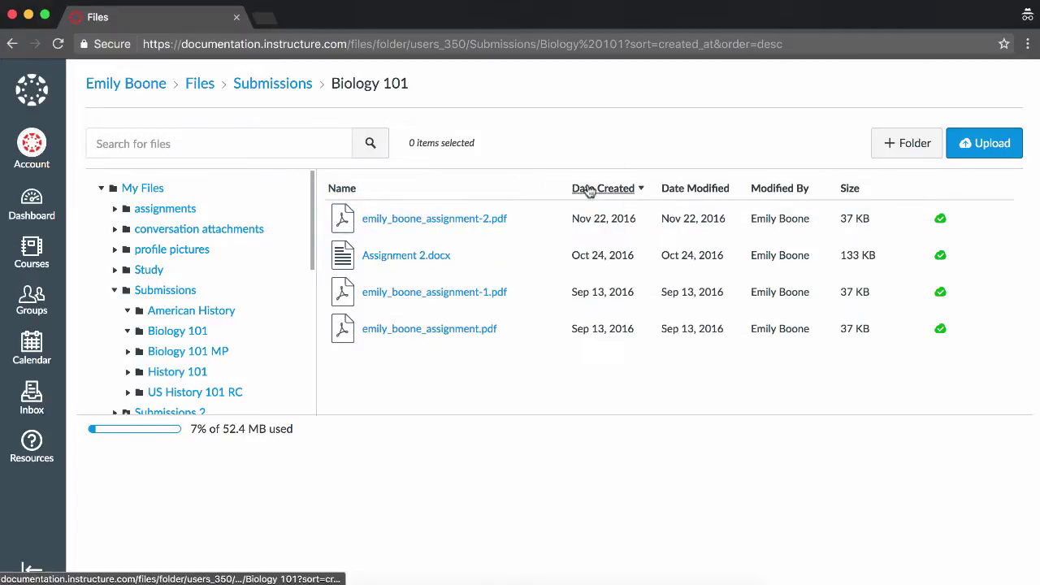
left_click(697, 192)
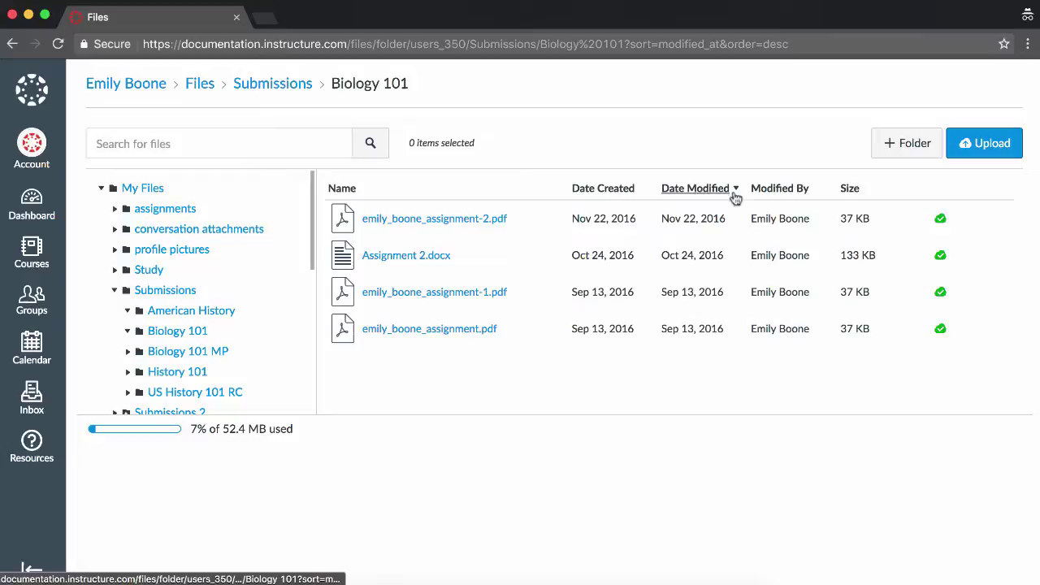
left_click(772, 194)
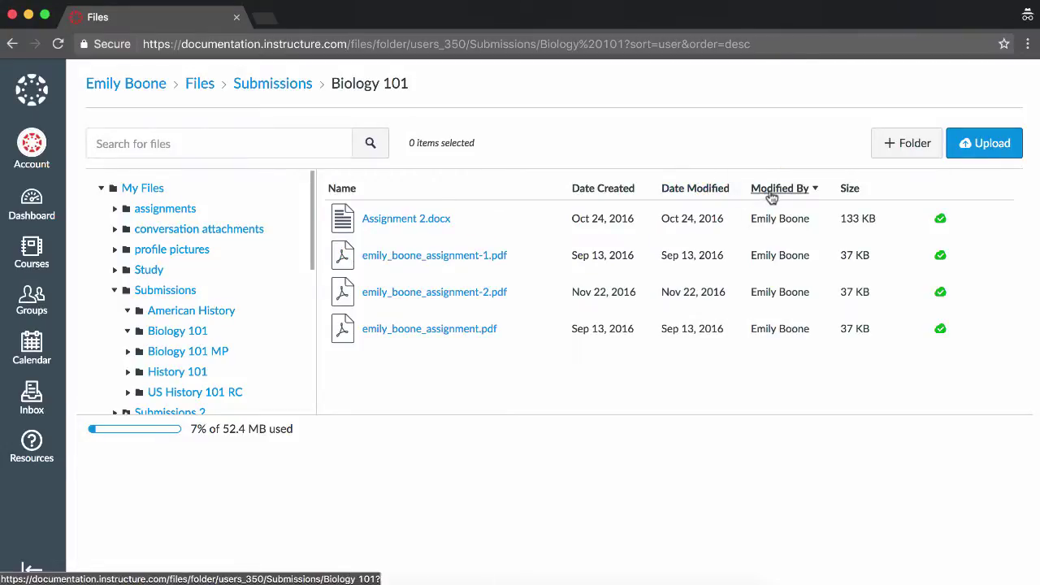
mouse_move(650, 218)
left_click(480, 229)
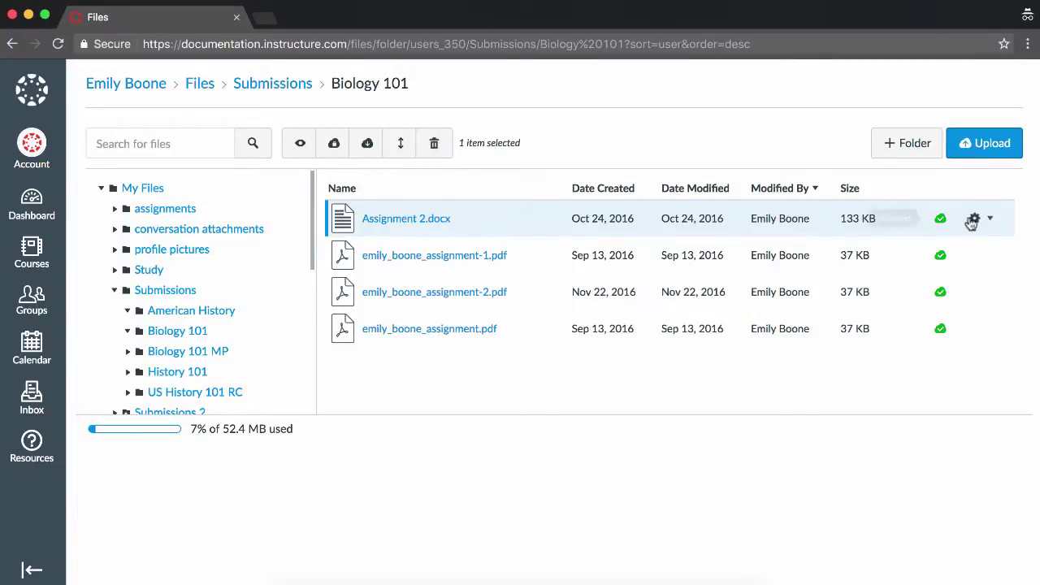
left_click(991, 221)
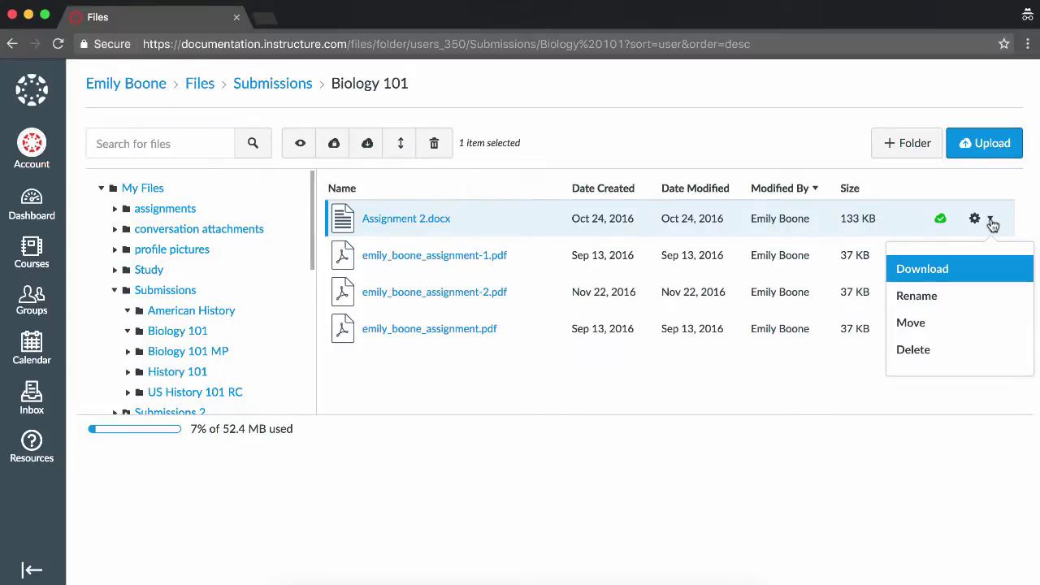
left_click(1024, 221)
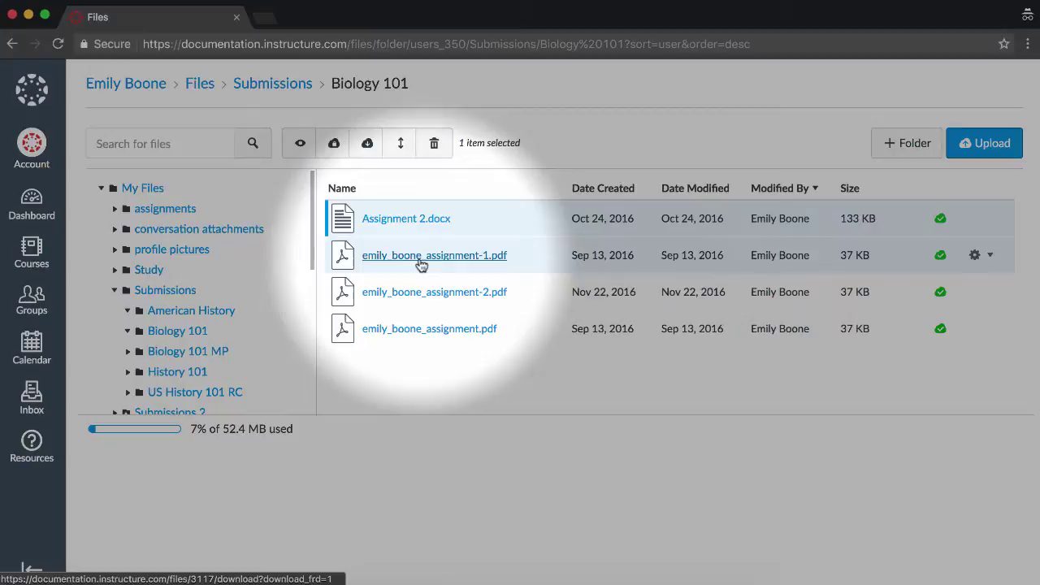
left_click(421, 259)
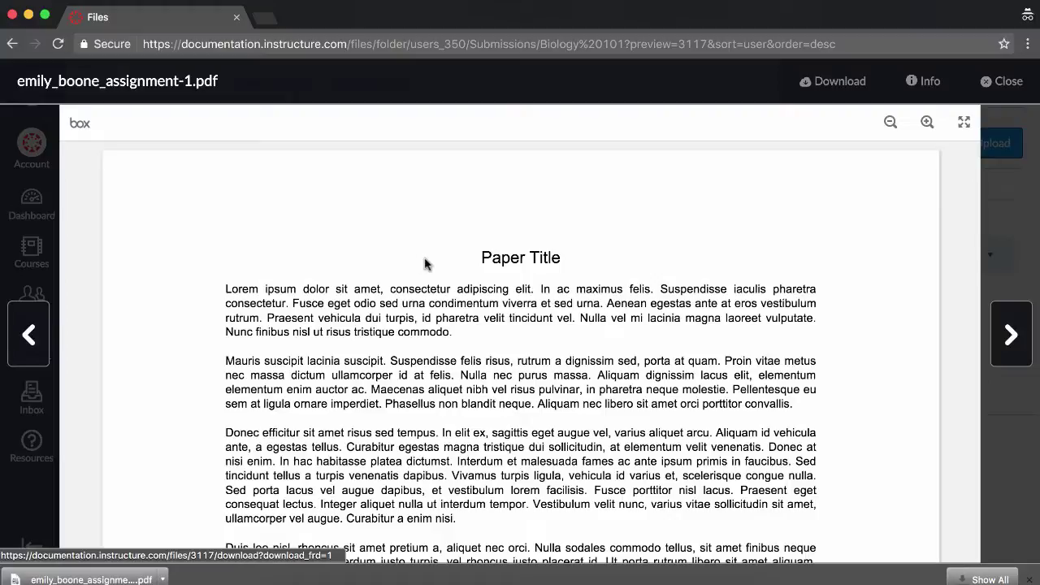
Close the preview and create a folder named 'Homework' in the My Files root
left_click(986, 86)
left_click(151, 190)
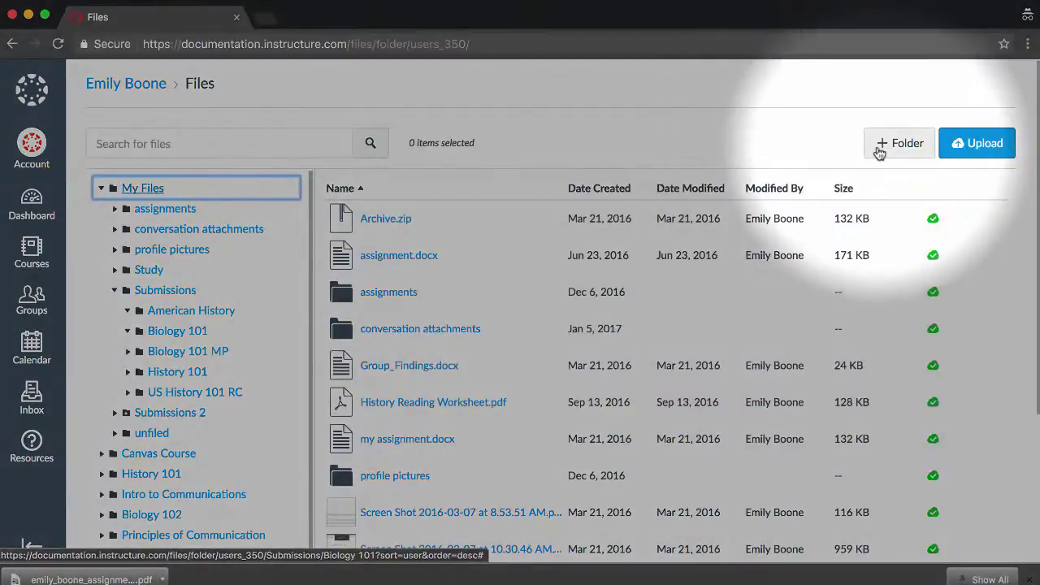
left_click(879, 146)
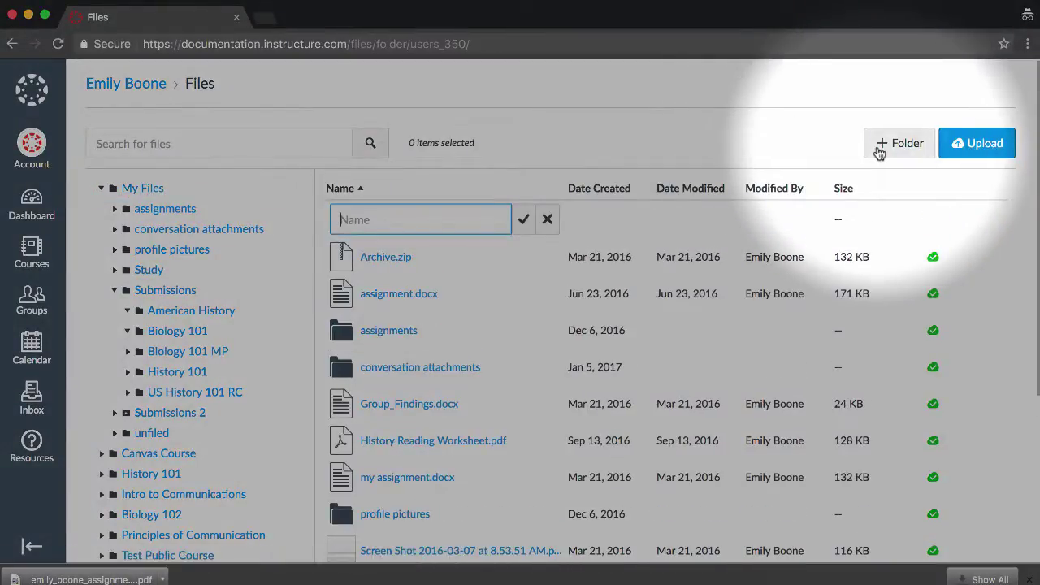
type("Ho")
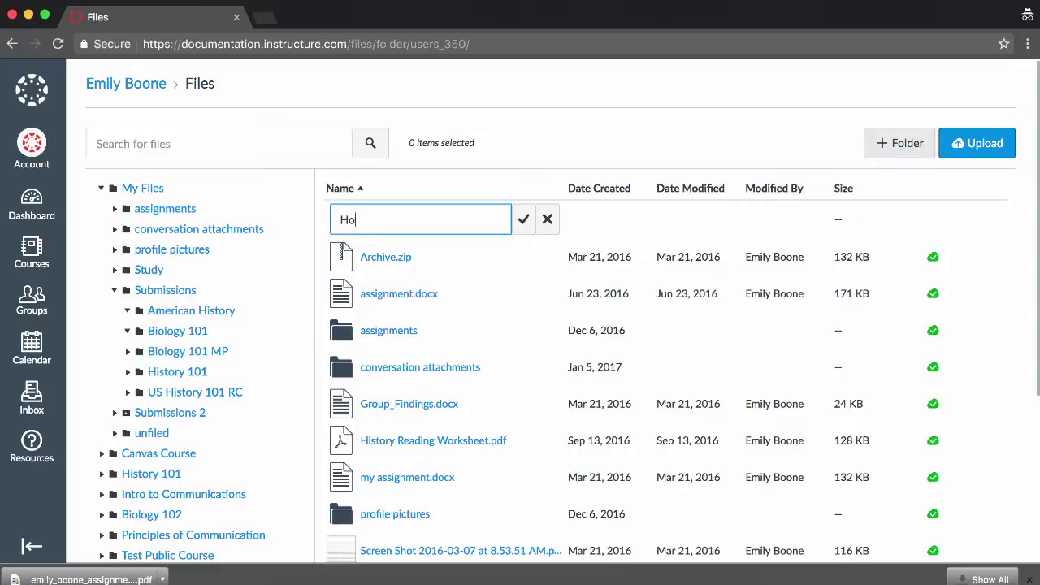
type("mework")
key("Return")
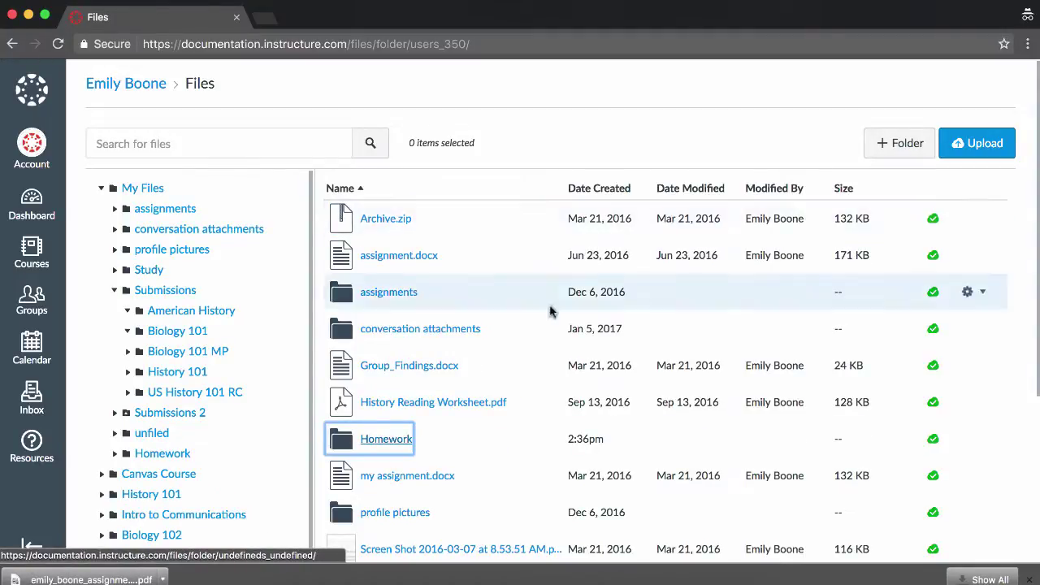
Move History Reading Worksheet.pdf and assignment.docx into the Homework folder
left_click(394, 445)
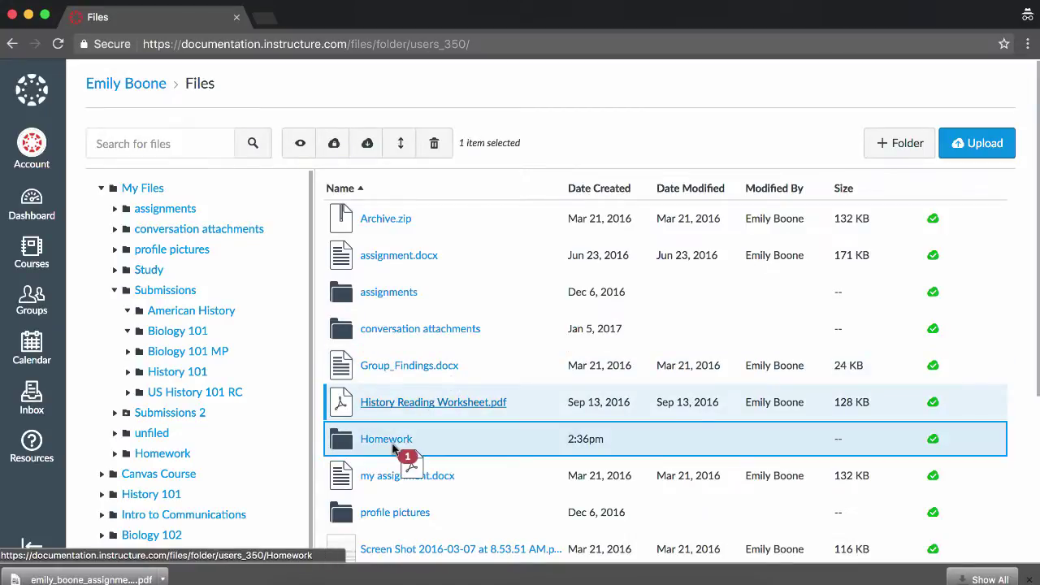
left_click_drag(393, 449, 393, 449)
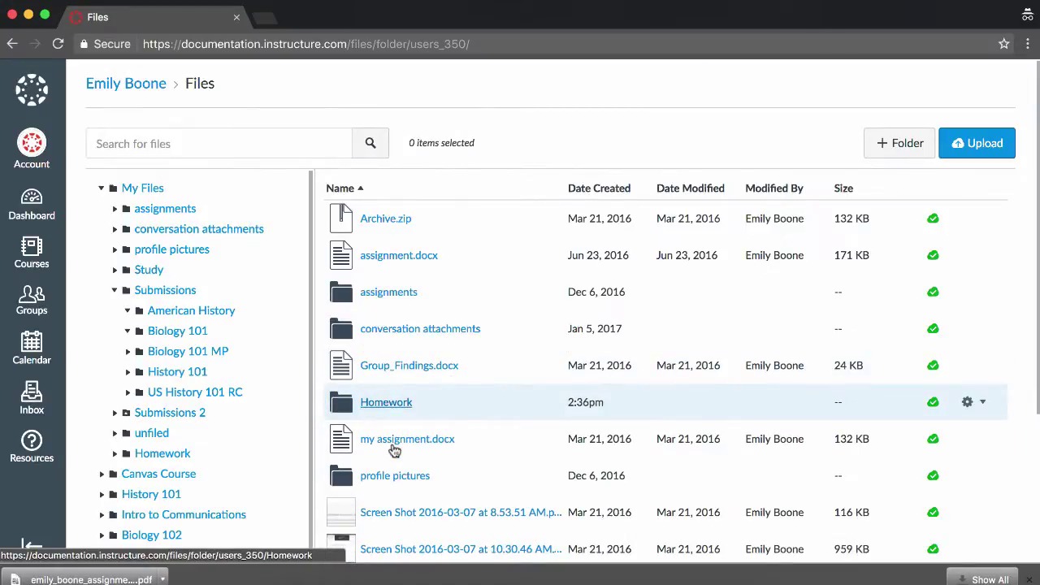
left_click(972, 260)
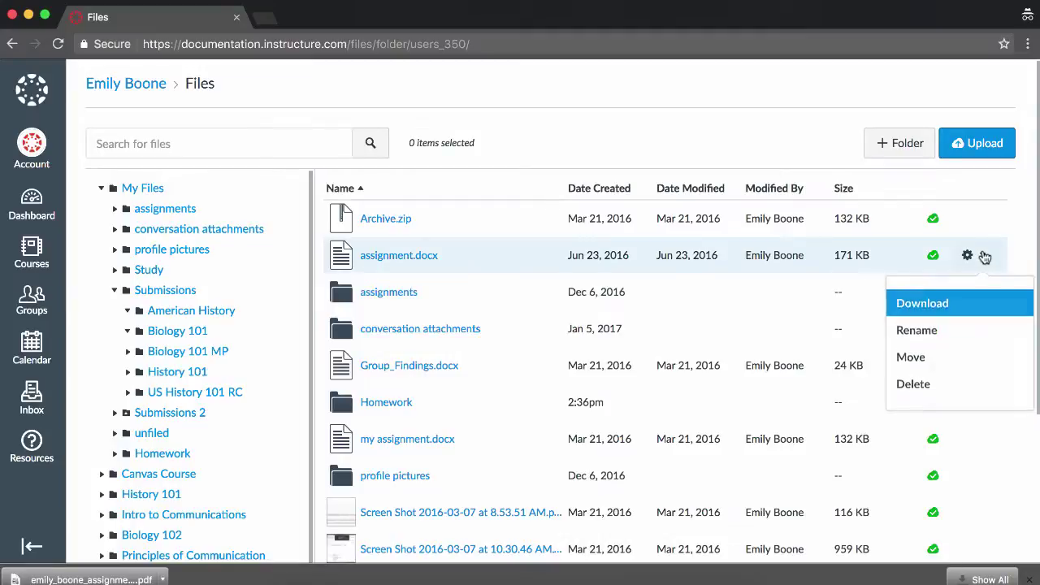
left_click(937, 361)
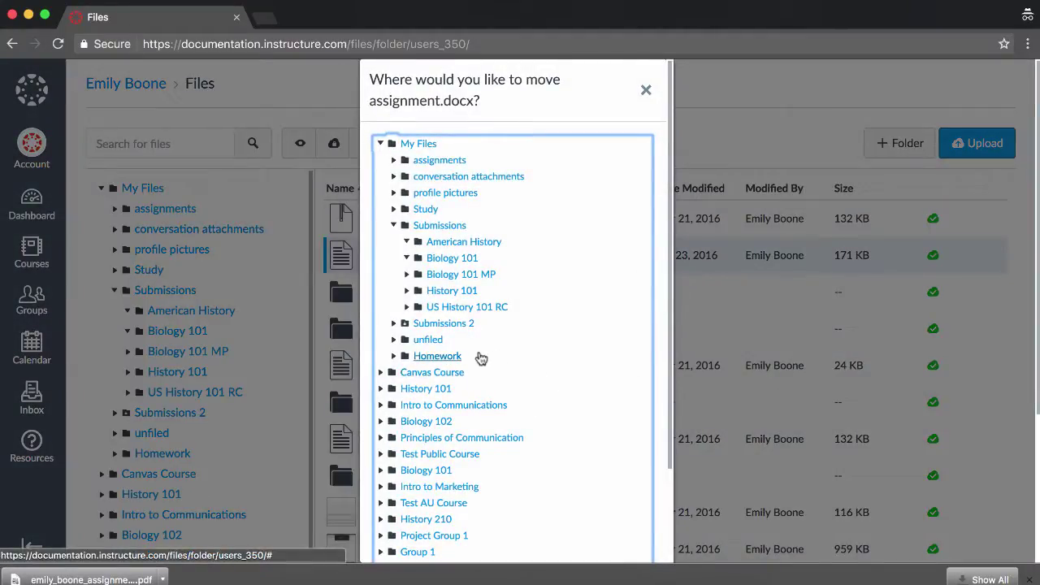
left_click(443, 358)
scroll(455, 366, "down", 3)
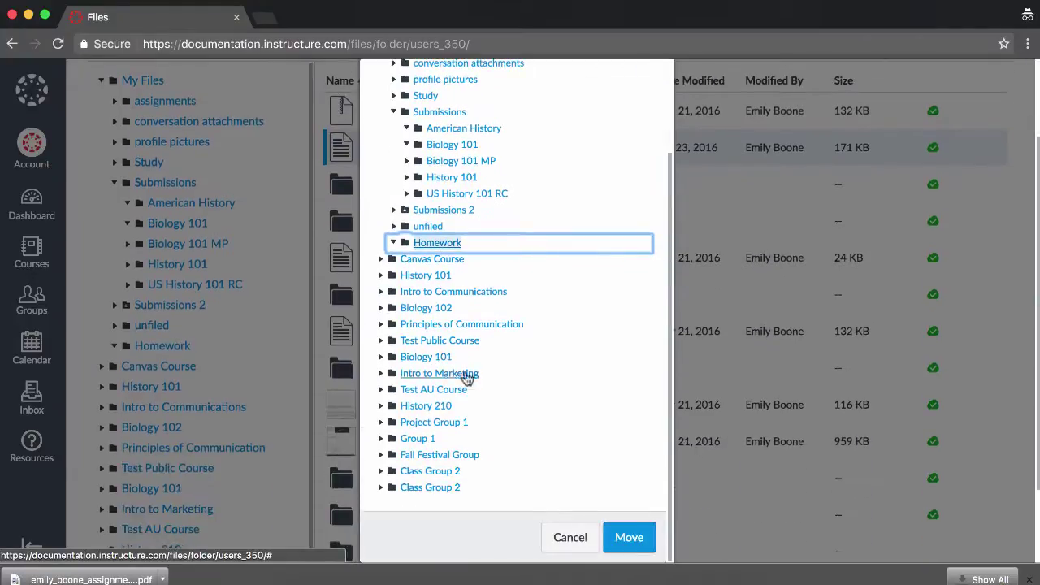
left_click(621, 539)
scroll(621, 543, "up", 3)
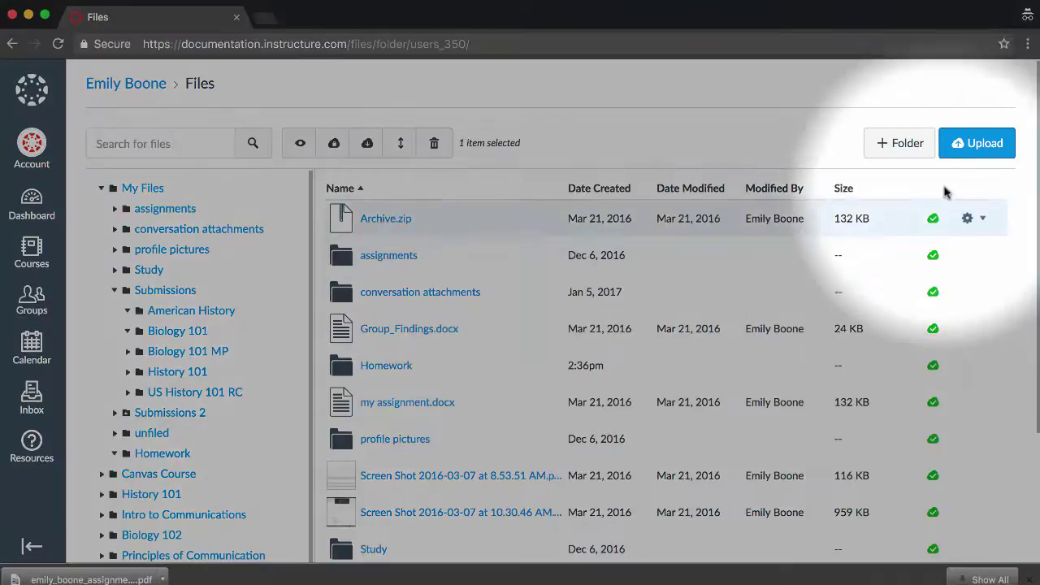
left_click(974, 146)
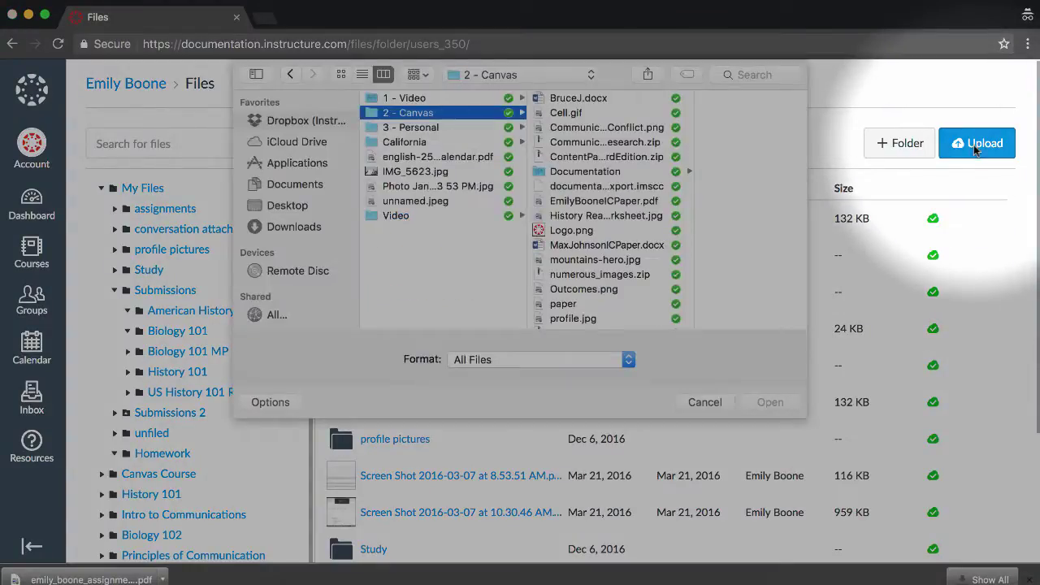
left_click(675, 201)
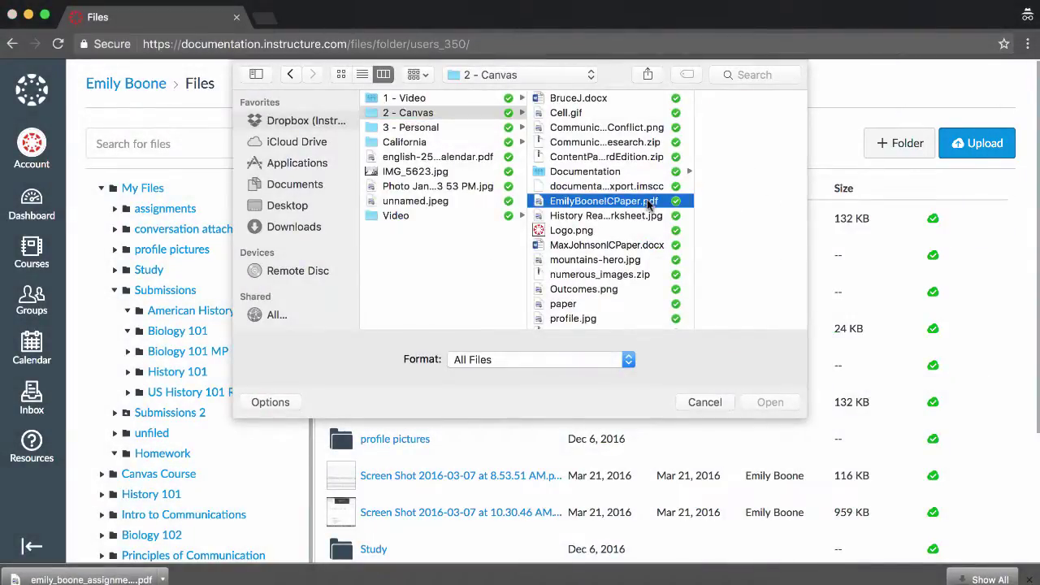
left_click(768, 403)
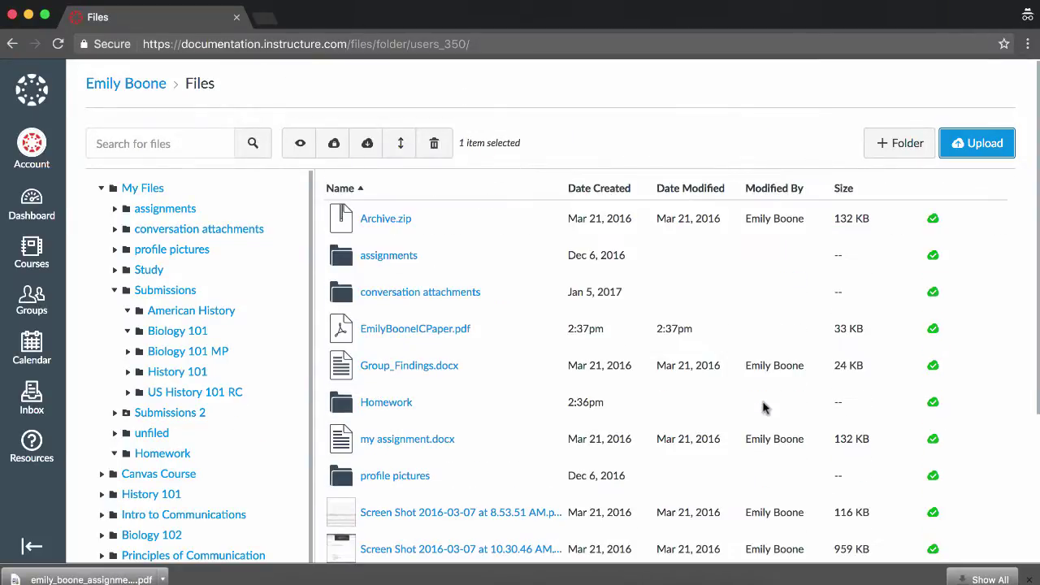
Drag Communications Research.zip into My Files and upload it without expanding
left_click(289, 582)
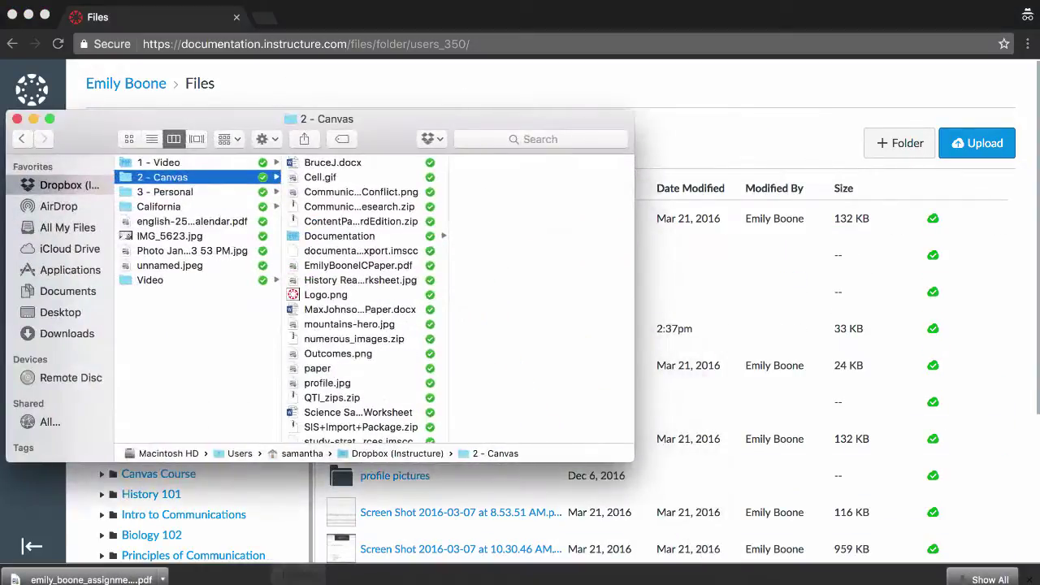
left_click(358, 207)
mouse_move(366, 208)
left_mouse_down()
mouse_move(719, 295)
mouse_move(697, 269)
mouse_move(720, 294)
left_mouse_up()
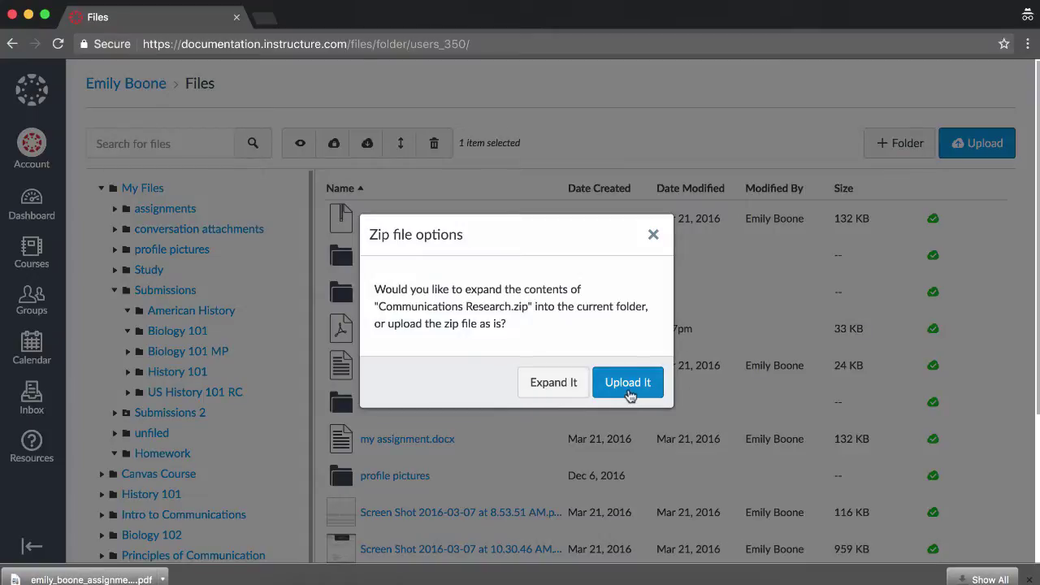
left_click(628, 383)
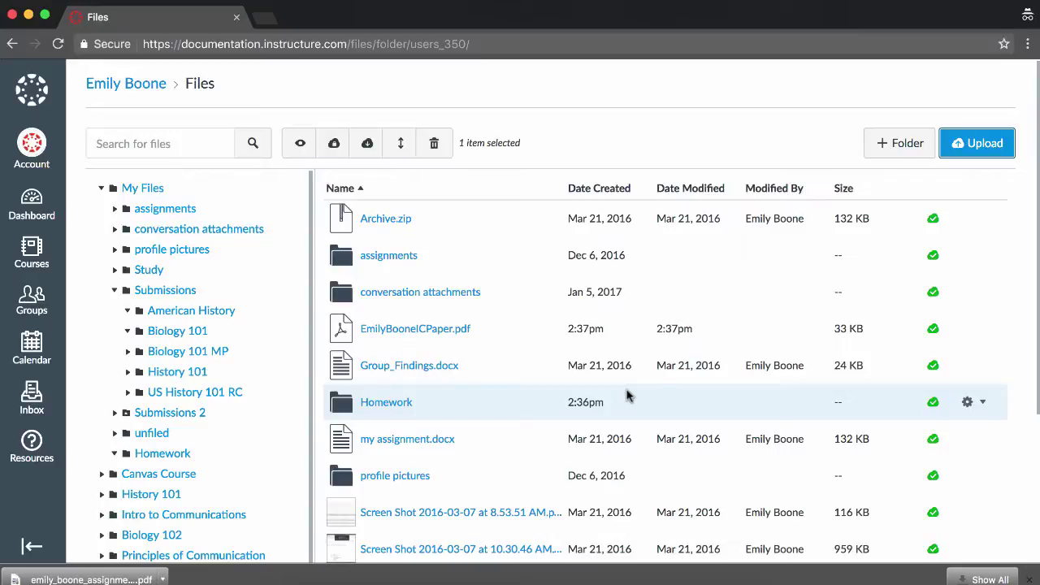
left_click(521, 372)
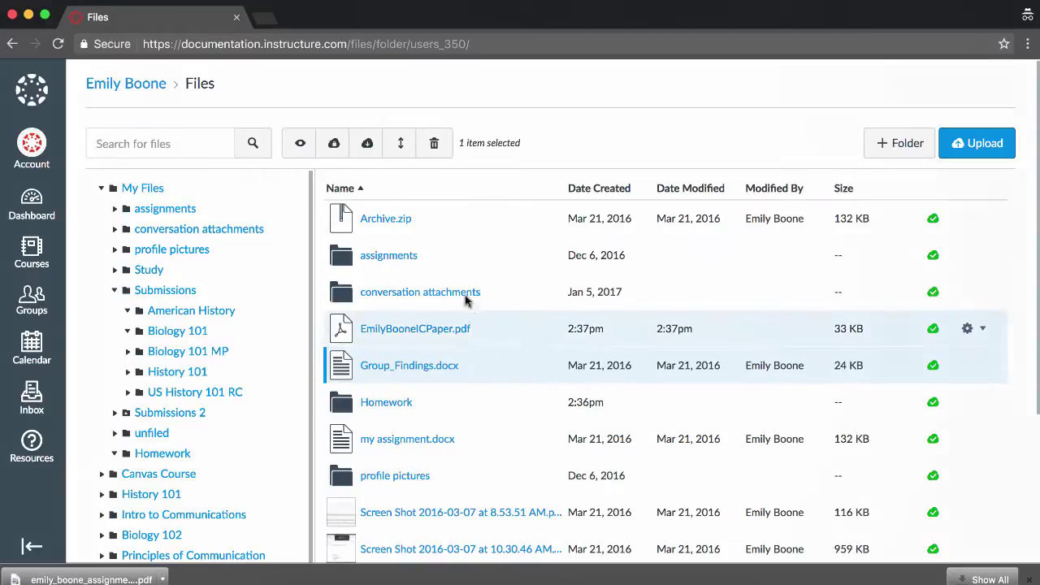